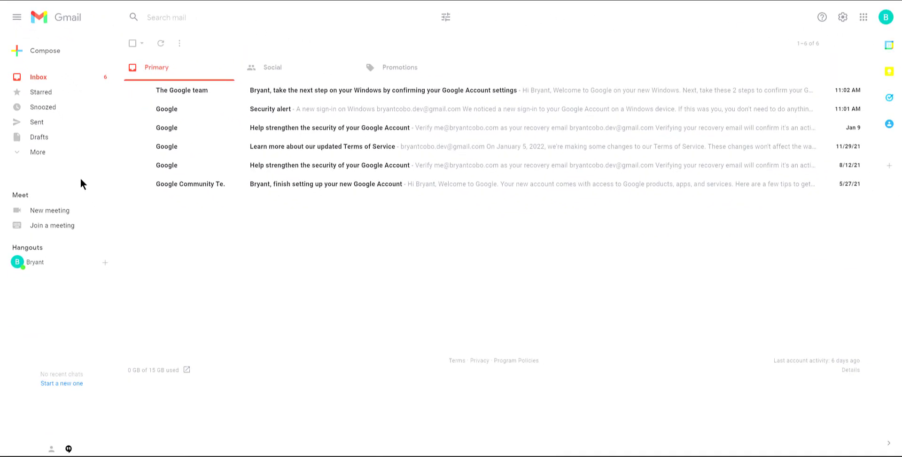
Step: Mark the Google 'Learn more about our updated Terms of Service' conversation as unread with Shift+U
key(shift+u)
Step: Create a new label 'EdTech Cafe' and apply it to the Terms of Service email
click(321, 147)
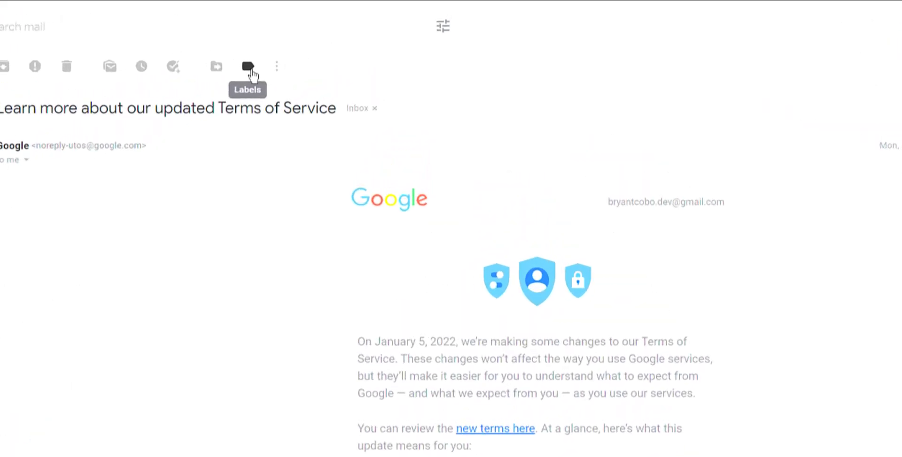
click(251, 72)
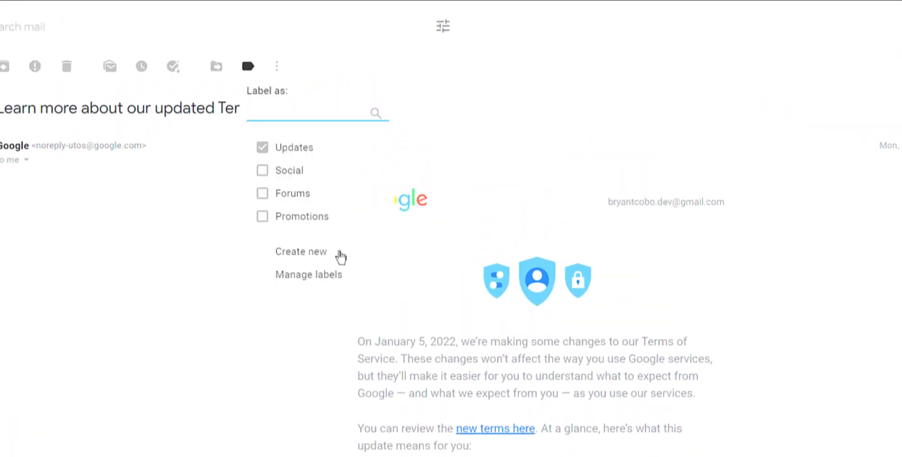
click(301, 252)
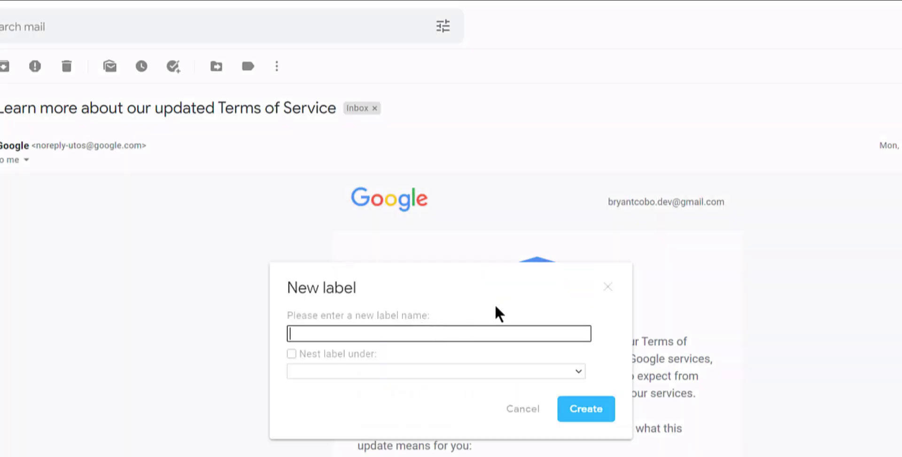
text(EdTech Cafe)
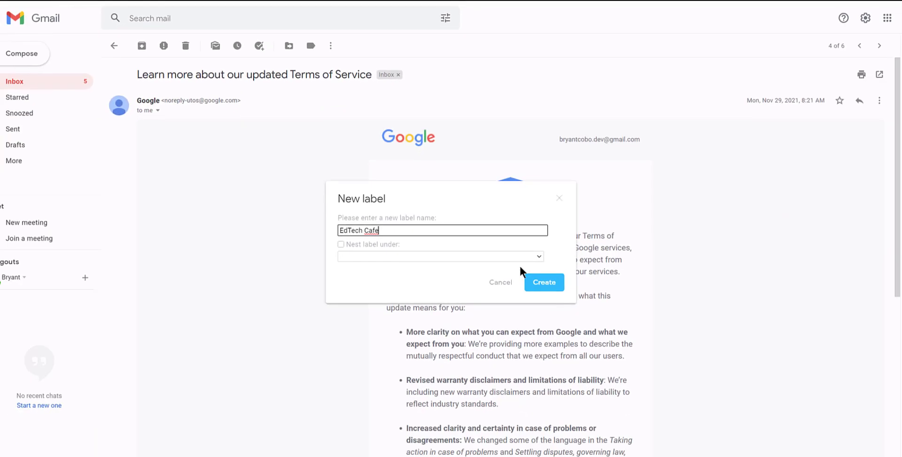
click(544, 283)
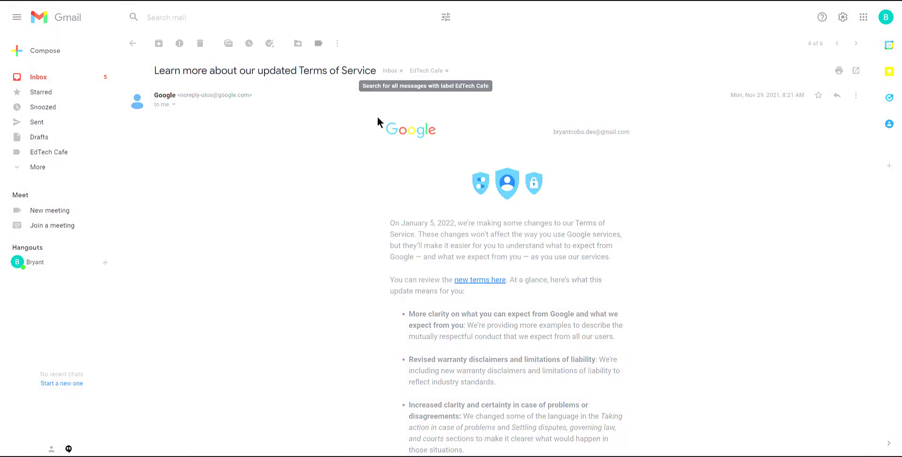
Step: View the single email under the EdTech Cafe label, then go back to the Inbox
click(52, 159)
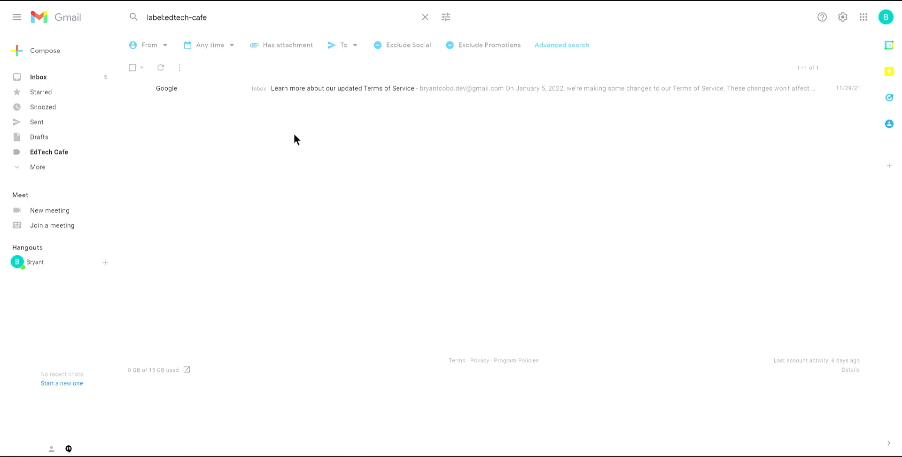
click(46, 78)
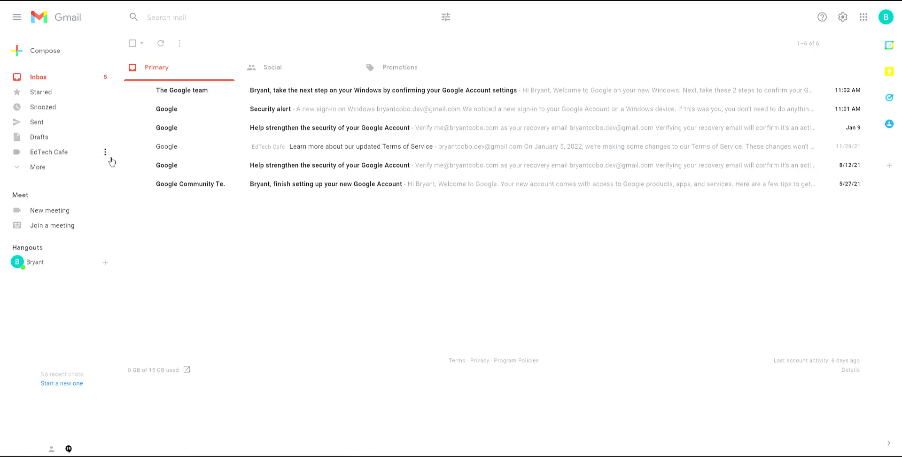
Step: Change the EdTech Cafe label colour to the coral (orange-red) swatch
click(105, 153)
mouse_move(151, 172)
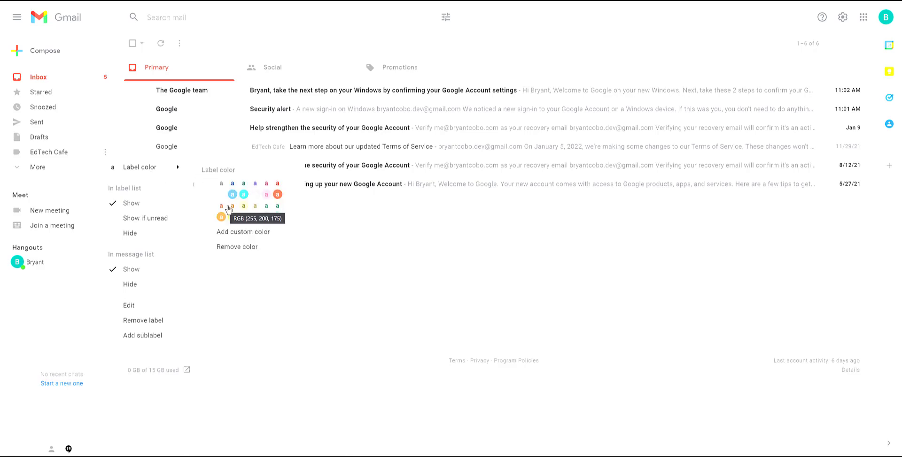
click(277, 195)
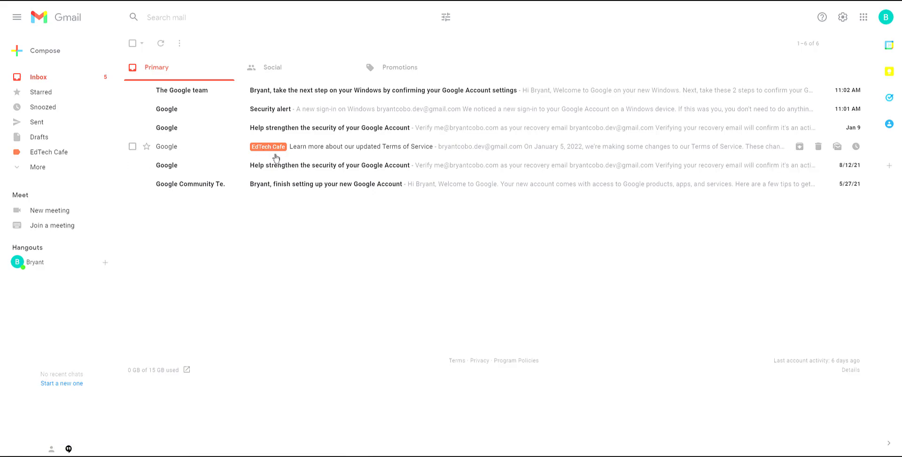
Step: Create 'Sub-label' nested under EdTech Cafe and apply it to the Google Account setup email
click(318, 192)
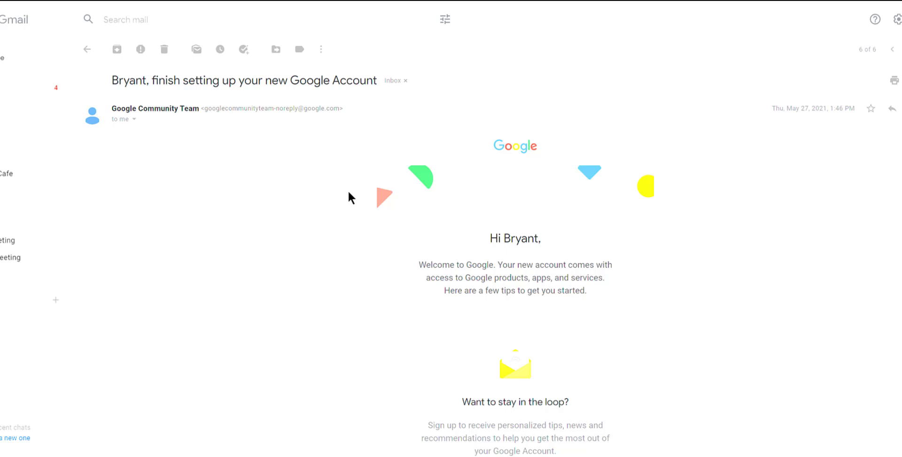
click(249, 73)
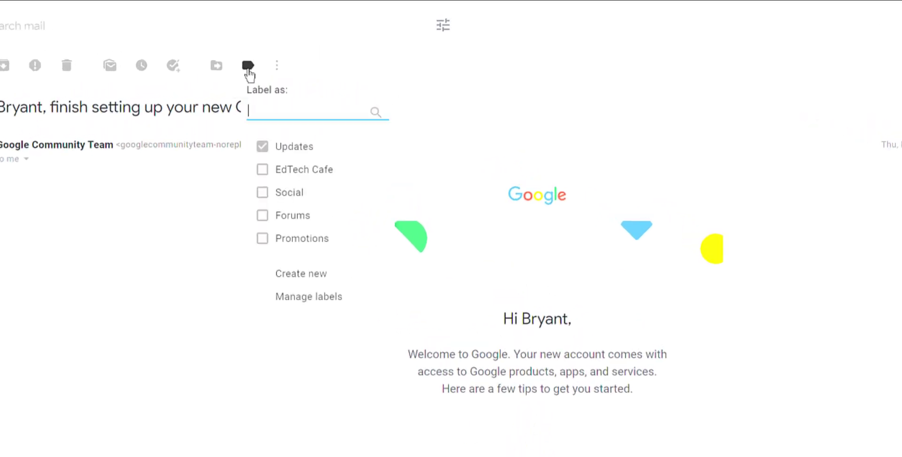
click(315, 276)
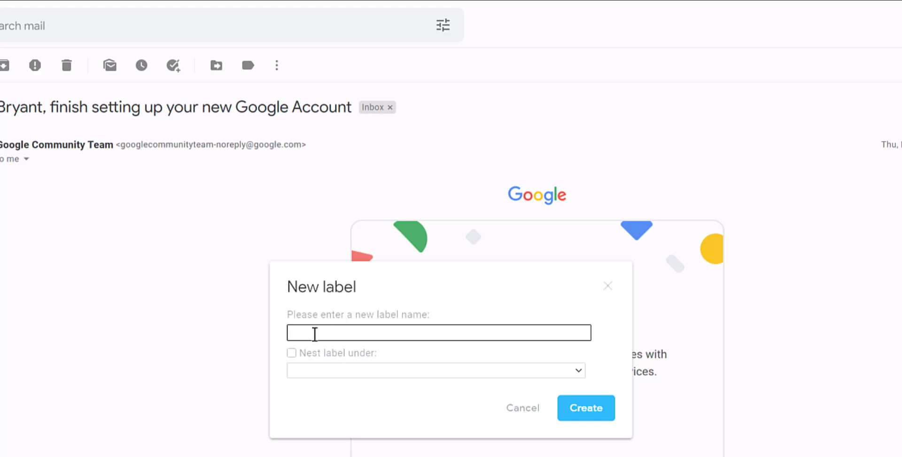
text(Sub-label)
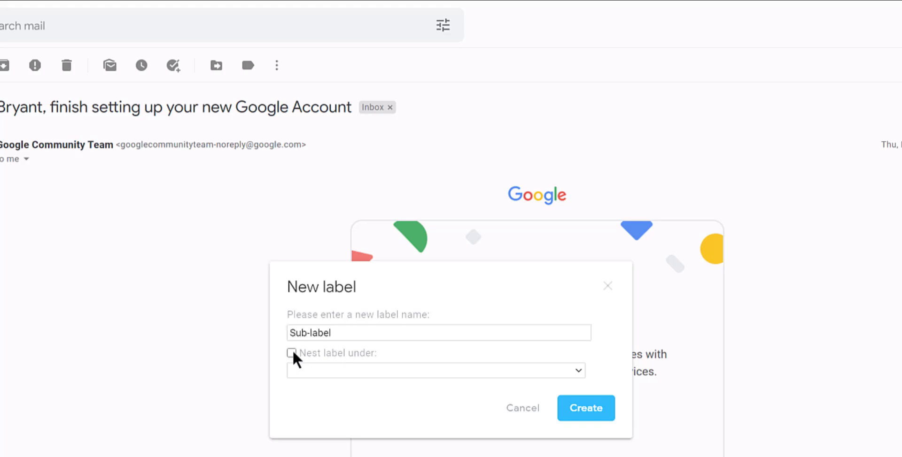
click(291, 352)
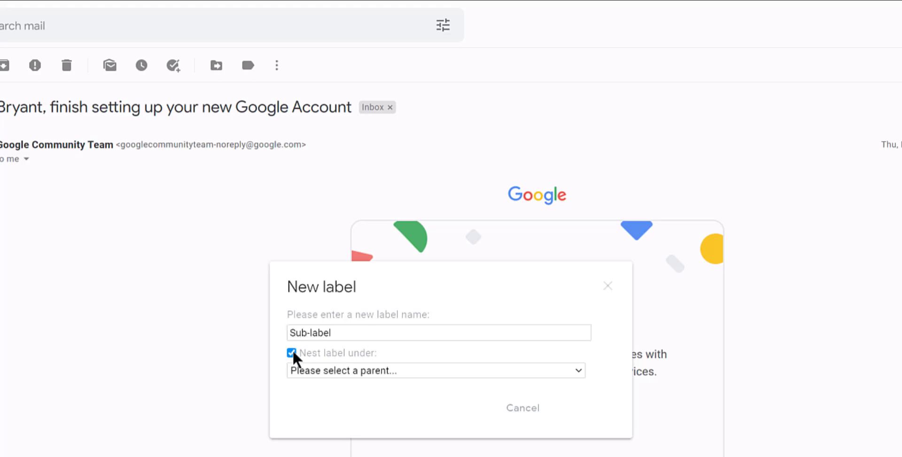
click(579, 371)
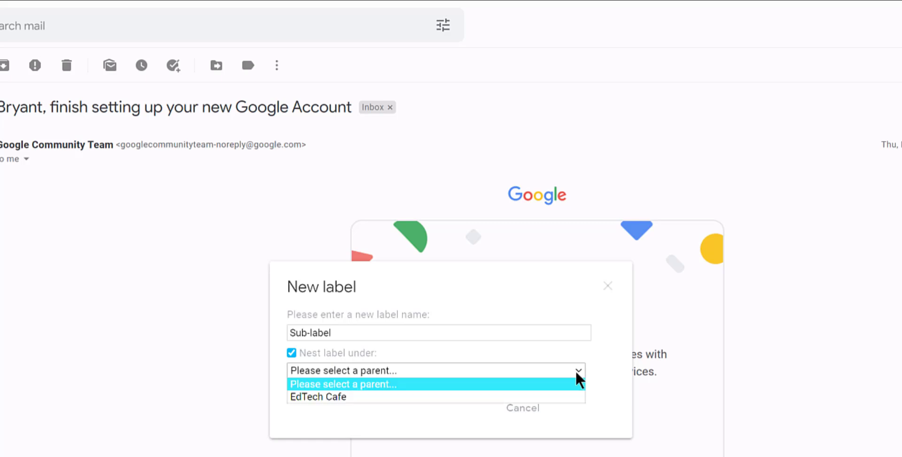
click(330, 398)
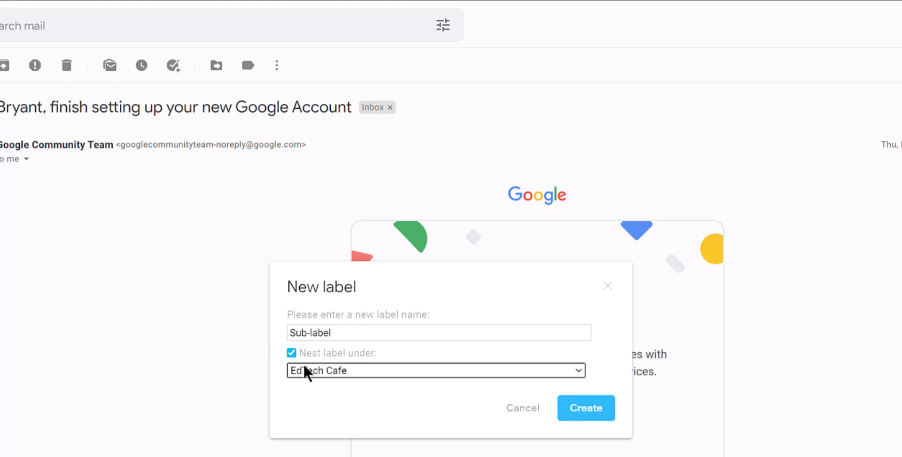
click(584, 410)
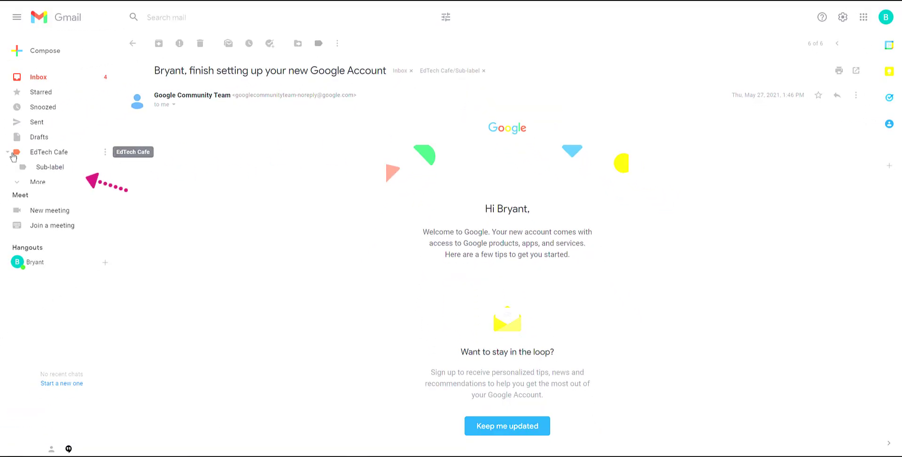
click(7, 151)
click(7, 151)
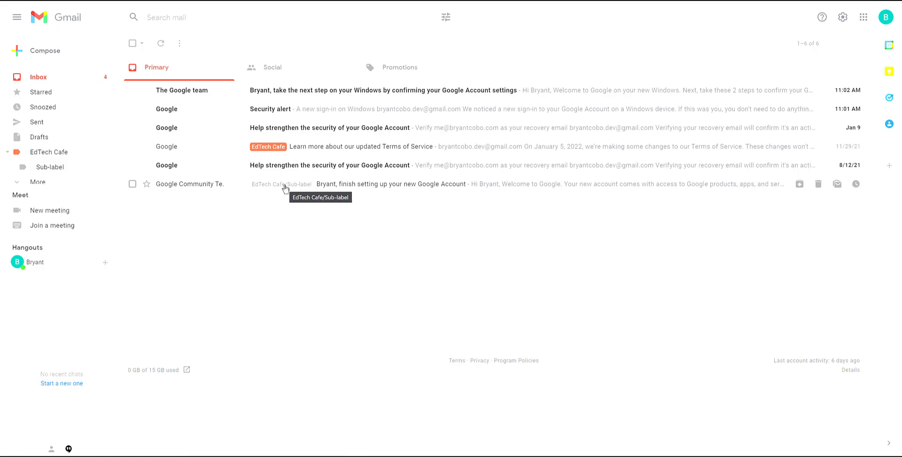
click(843, 18)
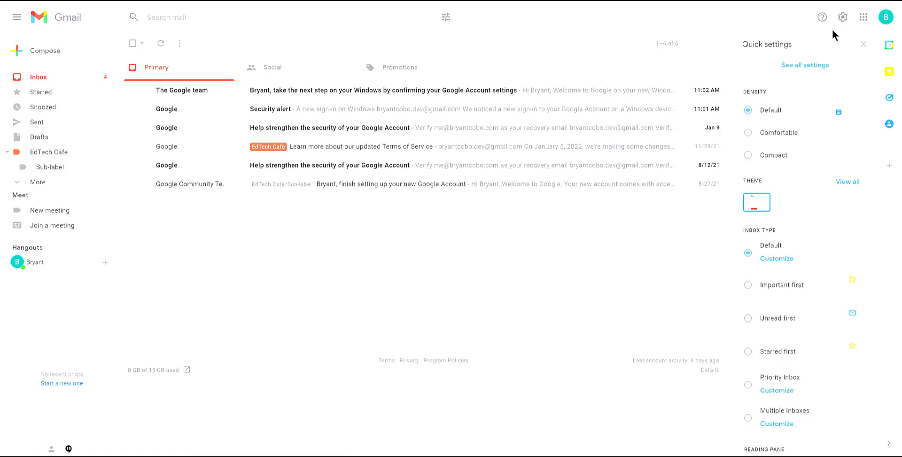
click(783, 69)
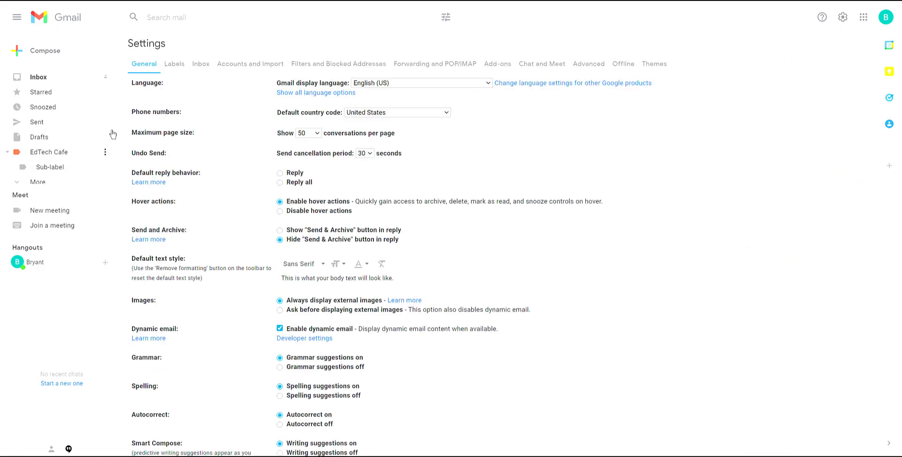
click(174, 66)
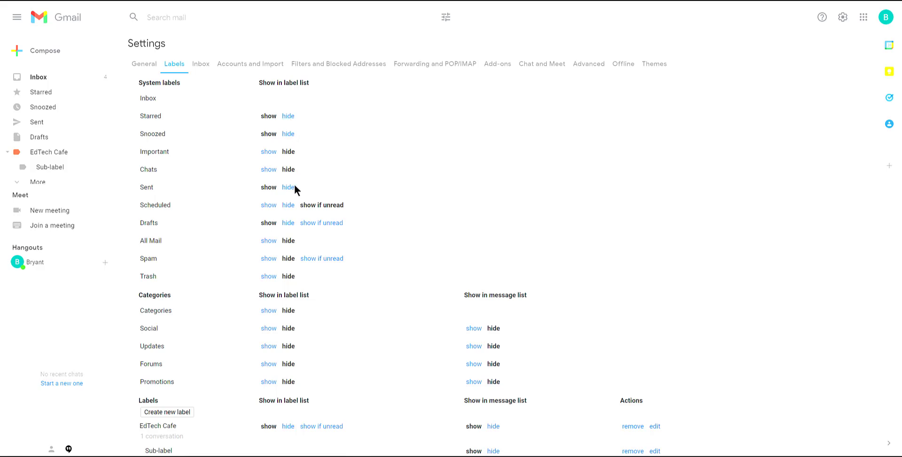
scroll(357, 207, down, 2)
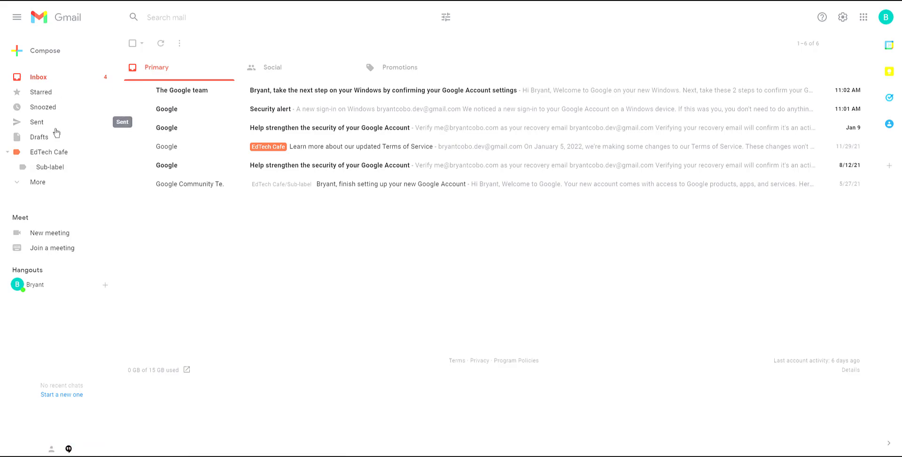
Step: Archive the 'Learn more about our updated Terms of Service' email
click(328, 147)
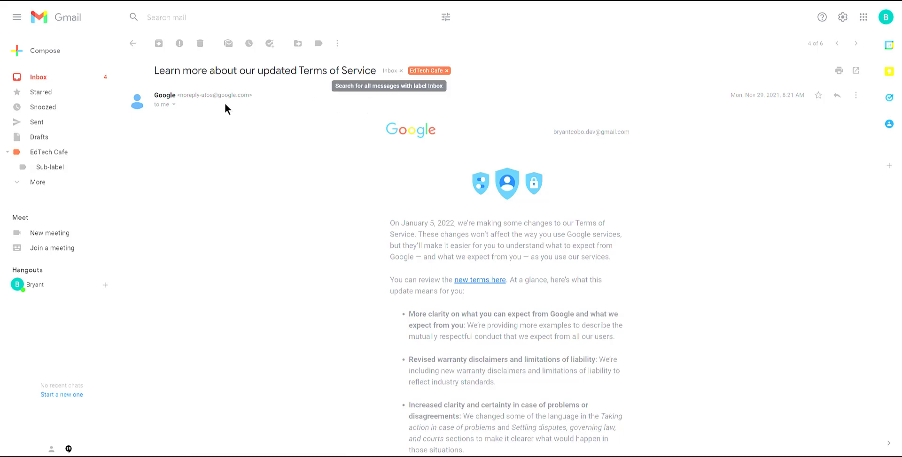
click(159, 43)
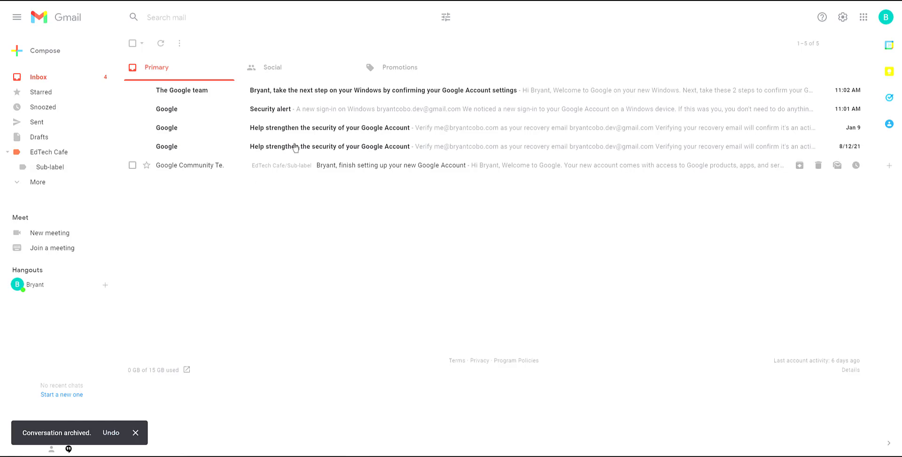
Step: Expand the More folders in the sidebar and open All Mail
click(51, 187)
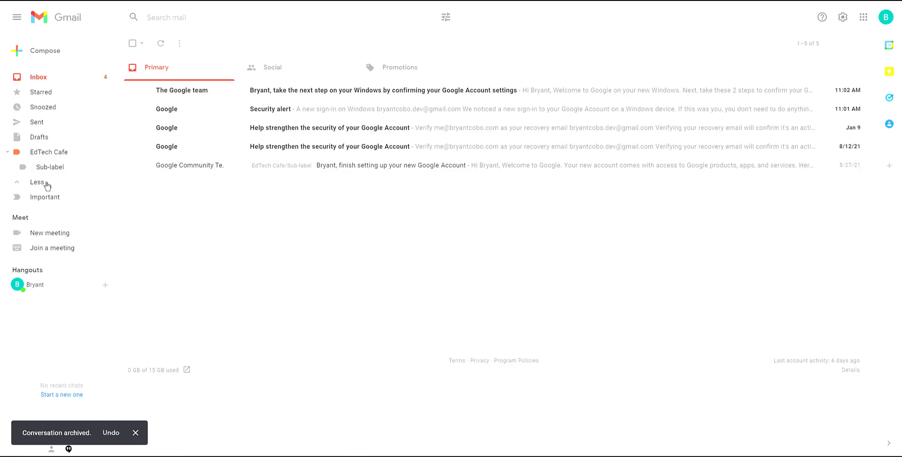
click(43, 184)
click(39, 185)
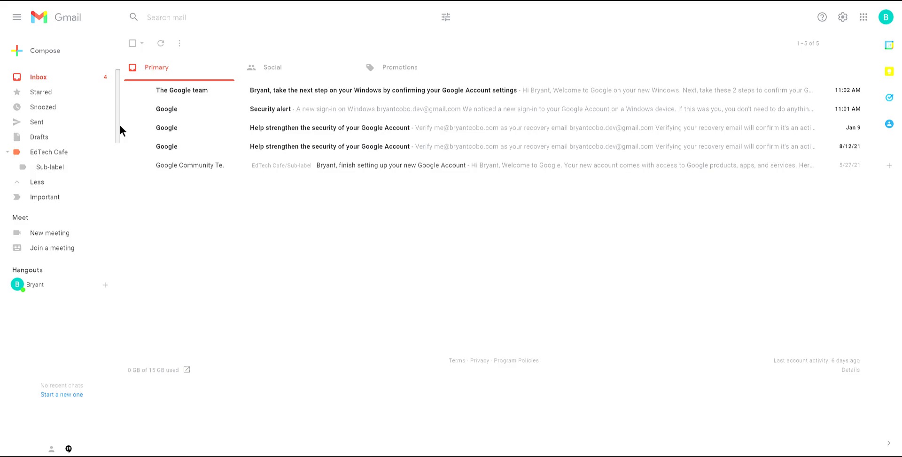
drag(117, 125, 111, 186)
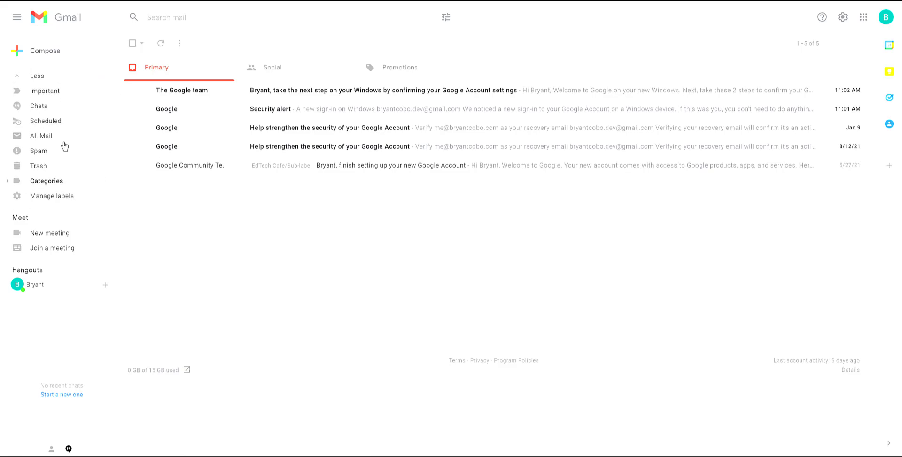
click(47, 141)
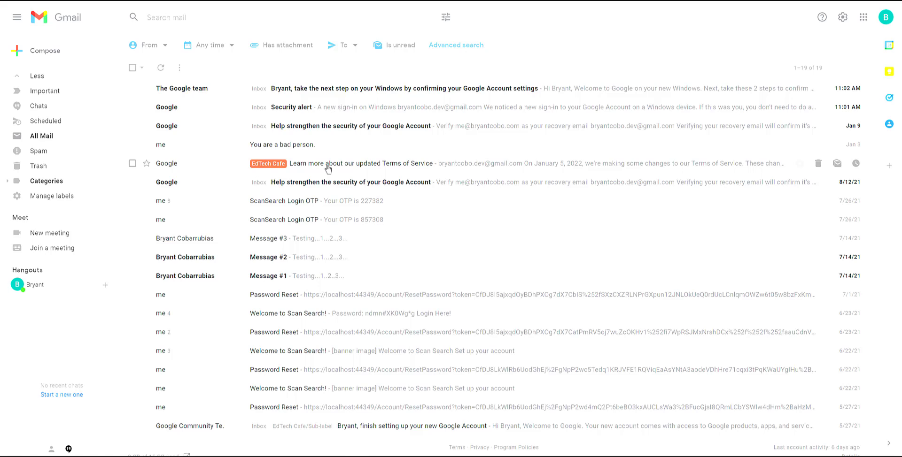
Step: Move the archived Terms of Service email back to the Inbox and return there
click(328, 168)
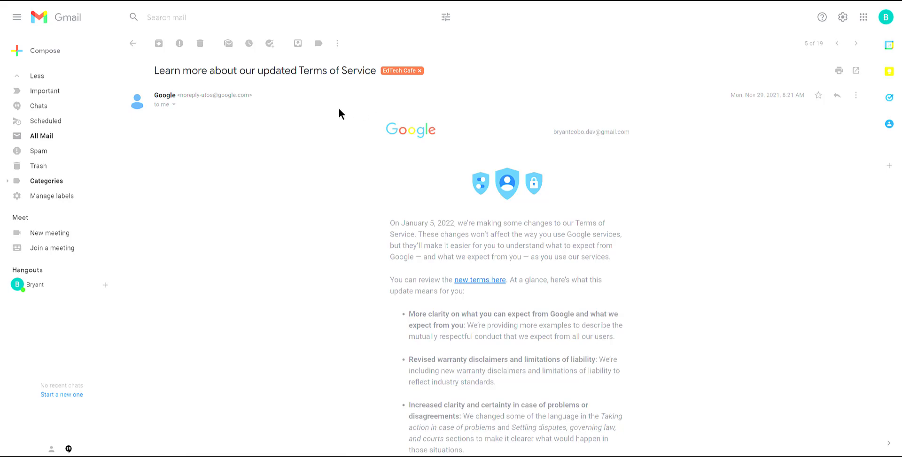
click(296, 45)
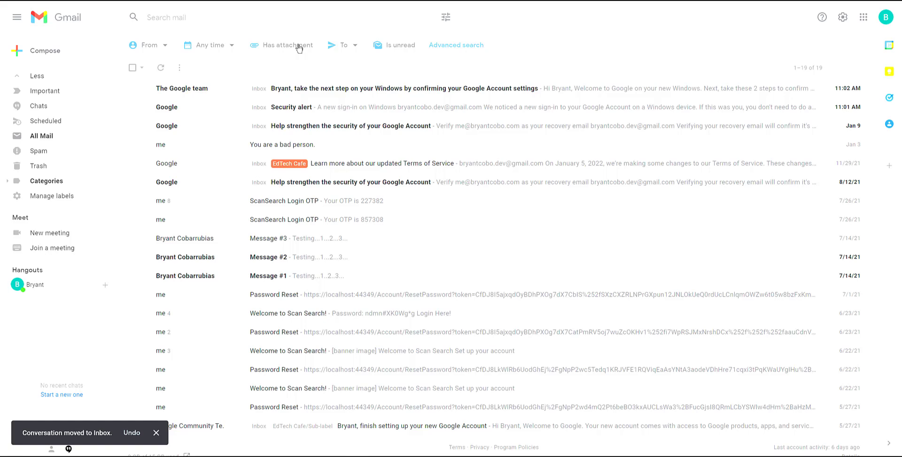
scroll(65, 131, up, 3)
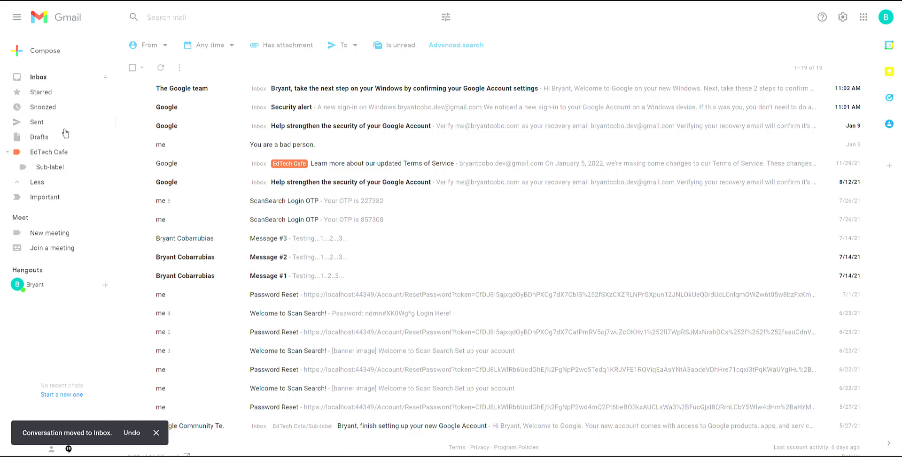
click(45, 80)
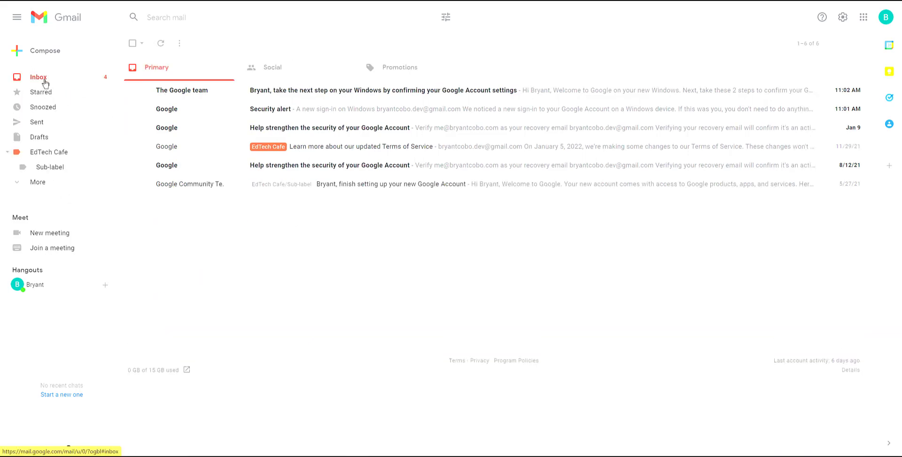
Step: Open the EdTech Cafe-tagged Terms of Service email from the inbox
click(305, 147)
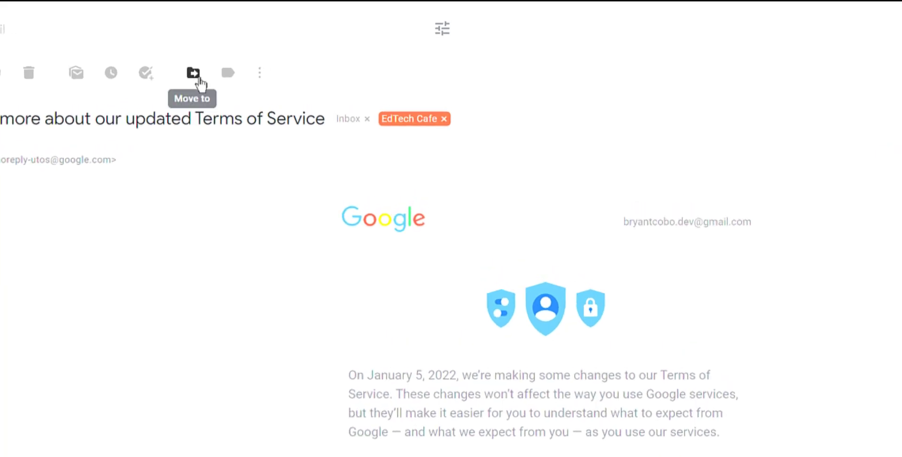
Step: Move the Terms of Service email to EdTech Cafe/Sub-label and view Sub-label's two conversations
click(198, 80)
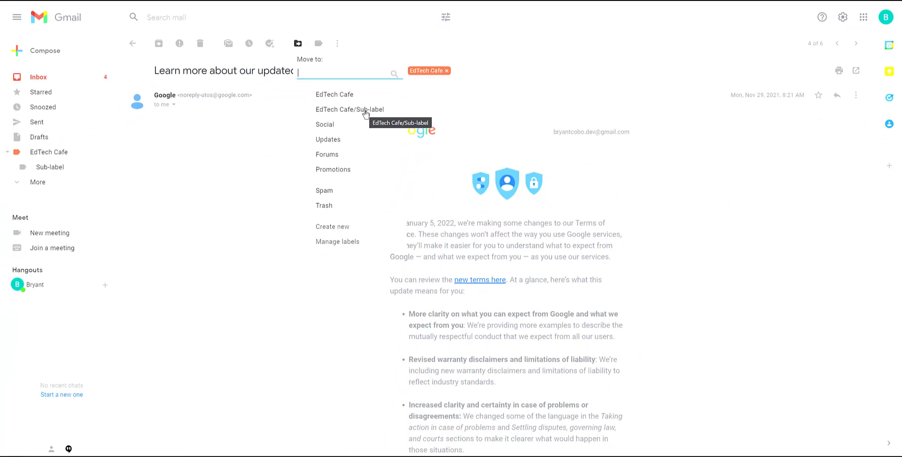
click(364, 112)
click(54, 151)
click(62, 167)
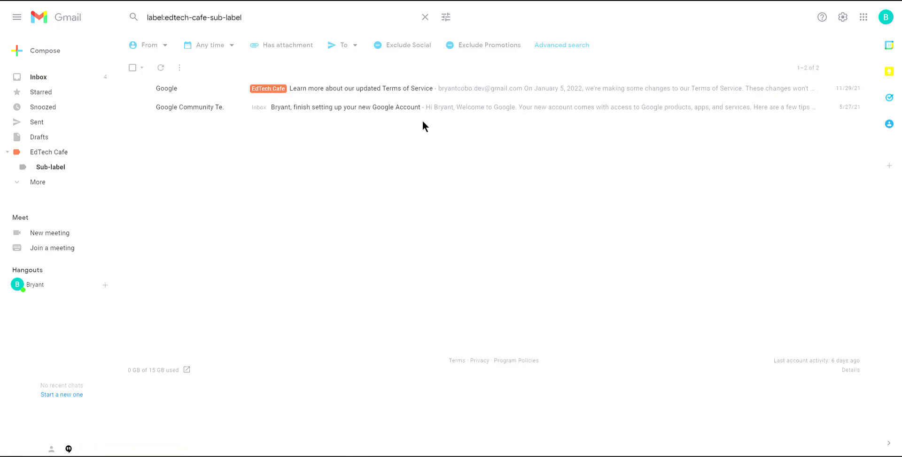